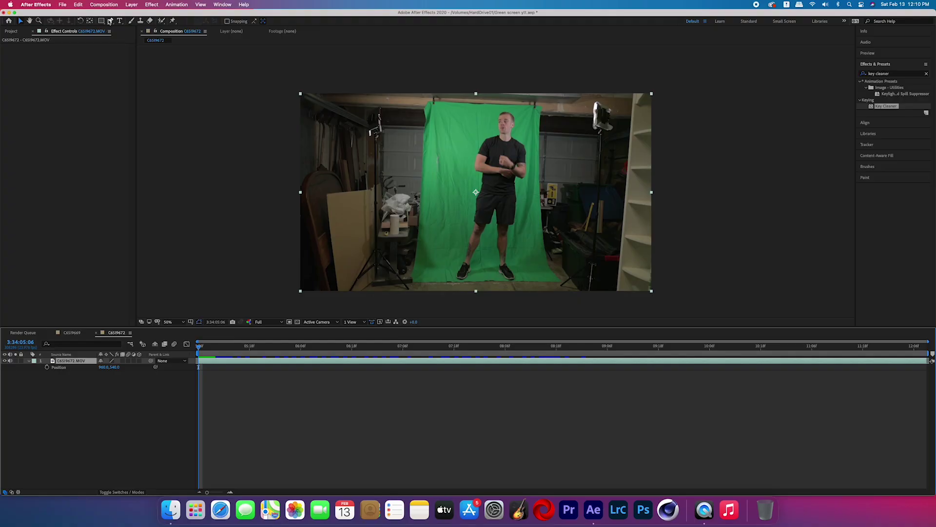
- Draw a closed Pen mask around the green backdrop, then scrub the clip to check it
left_click(110, 22)
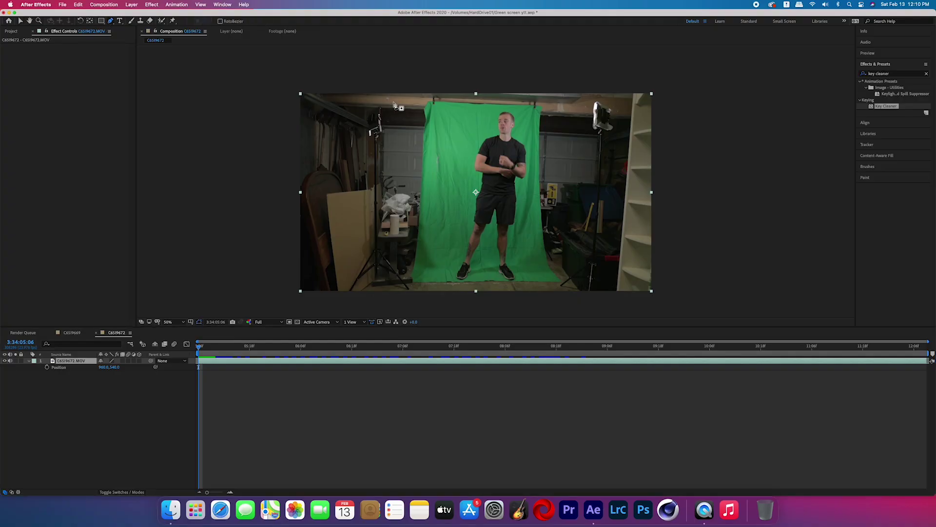
left_click(436, 106)
left_click(532, 109)
scroll(527, 272, "up", 1)
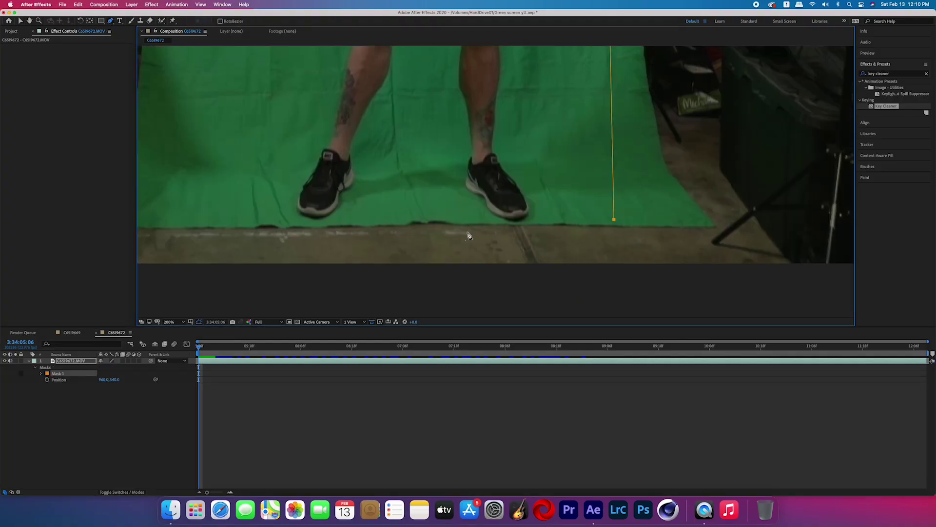
left_click(433, 219)
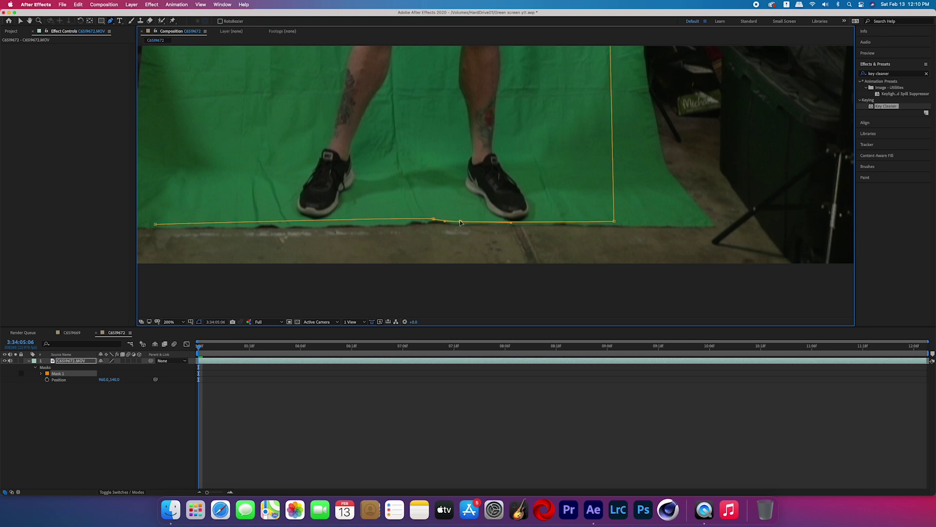
key("comma")
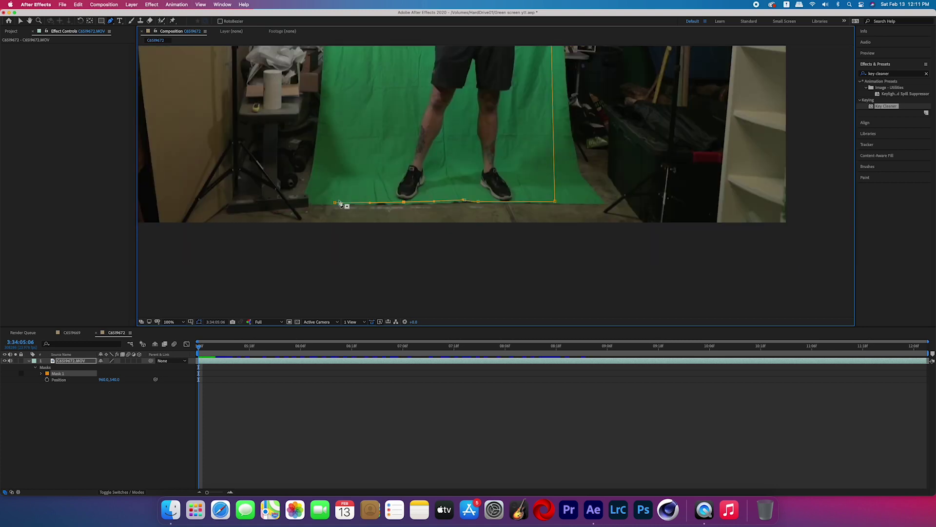
key("comma")
left_click(430, 59)
scroll(430, 59, "down", 1)
scroll(416, 179, "up", 3)
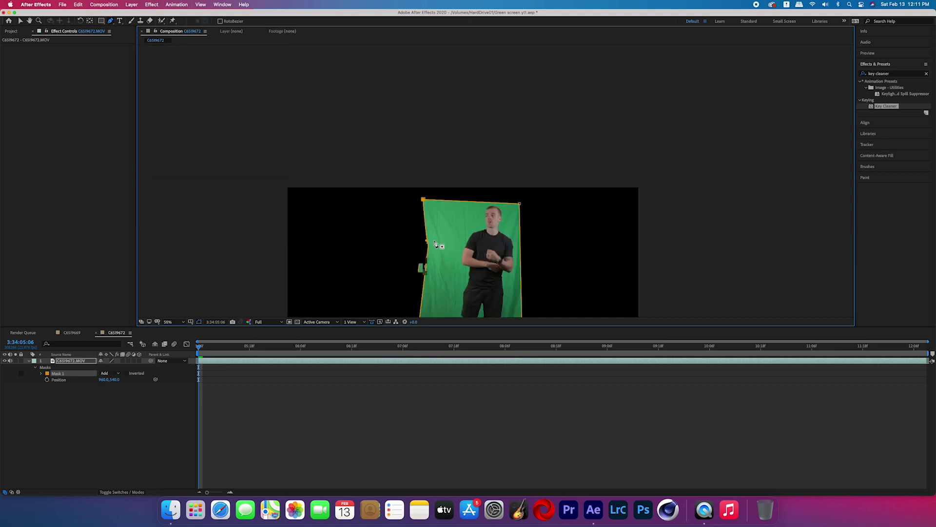
left_click_drag(338, 350, 658, 344)
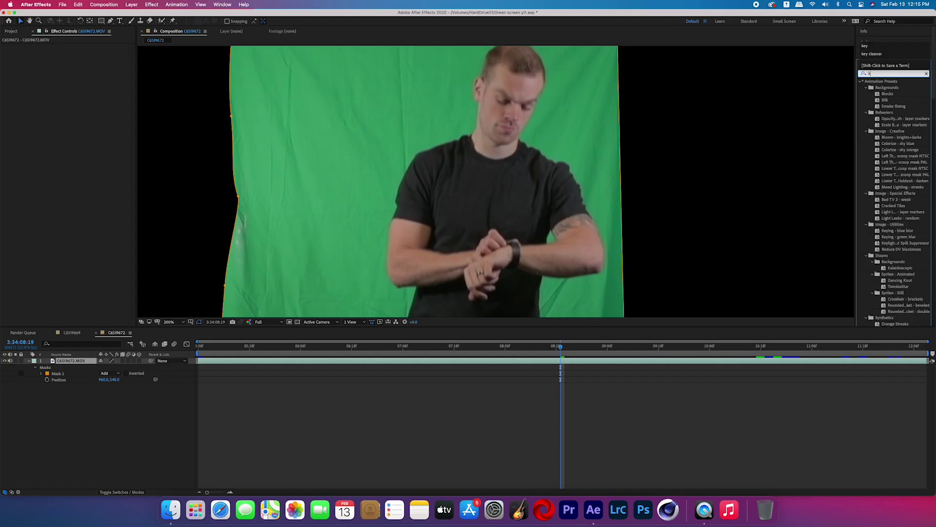
- Search effects for 'key' and apply Keylight (1.2) to the masked footage layer
type("key")
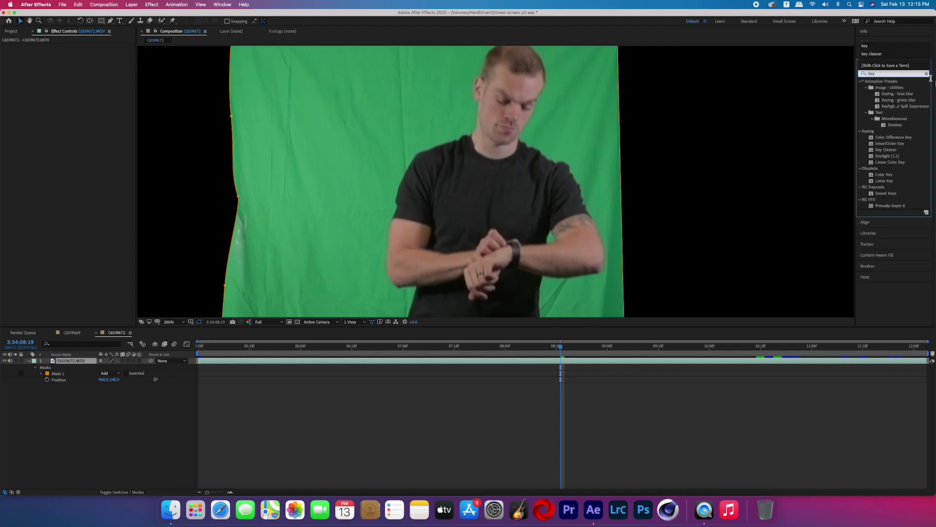
left_click_drag(887, 156, 259, 191)
key("comma")
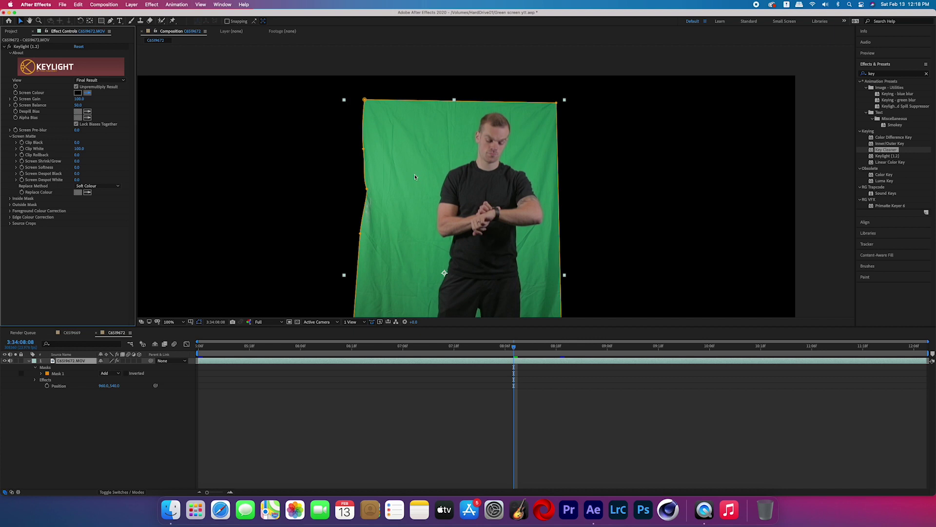
- Sample the green as Screen Colour, view the Screen Matte, and set Clip Black 74 and Clip White 89
left_click(415, 176)
left_click(100, 80)
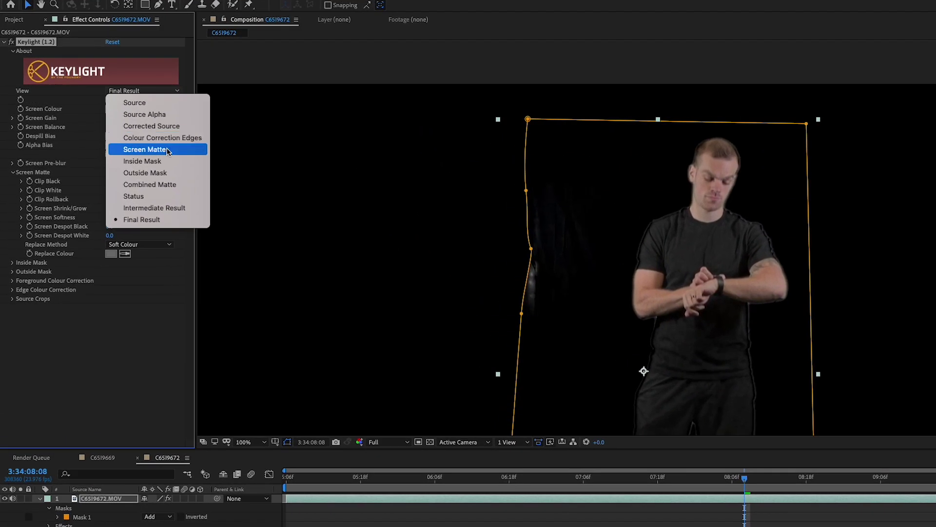
left_click(145, 149)
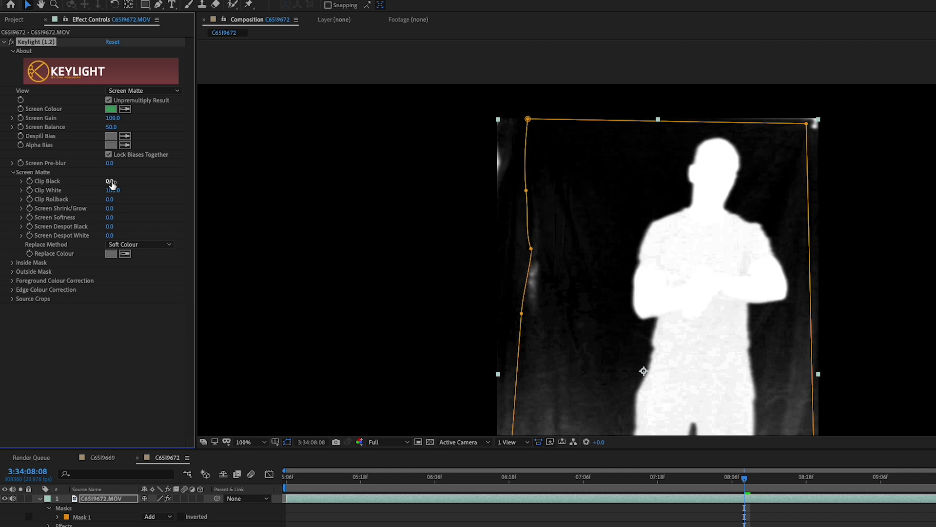
type("74")
key("Return")
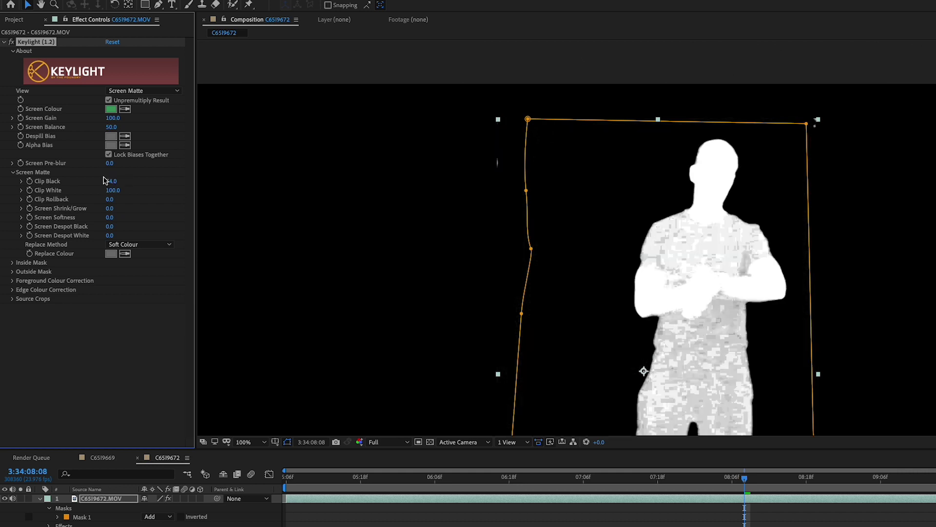
type("89")
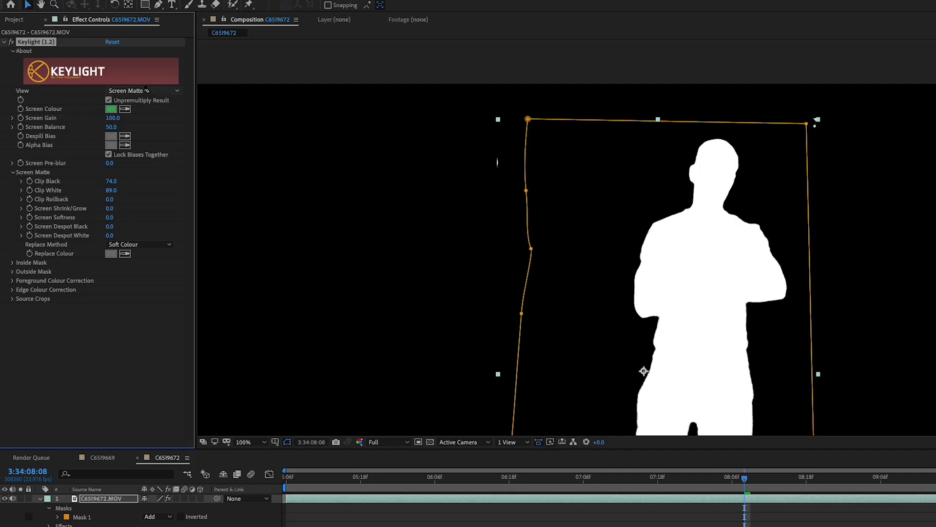
- View the Intermediate Result with Screen Shrink/Grow 1.0 and Screen Softness 0.7
left_click(146, 90)
left_click(163, 205)
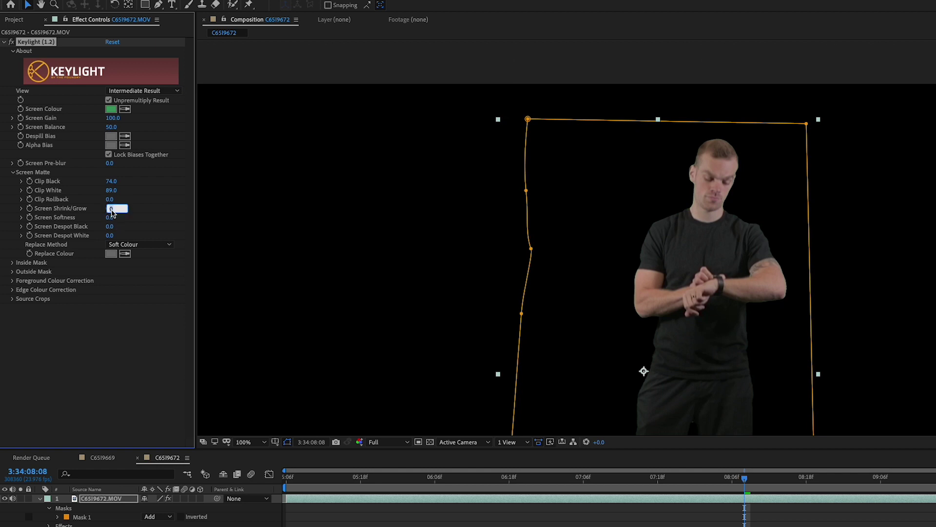
type("1")
key("Tab")
key("Return")
- Set Replace Method to Hard Colour and search the effects for 'spill'
left_click(169, 245)
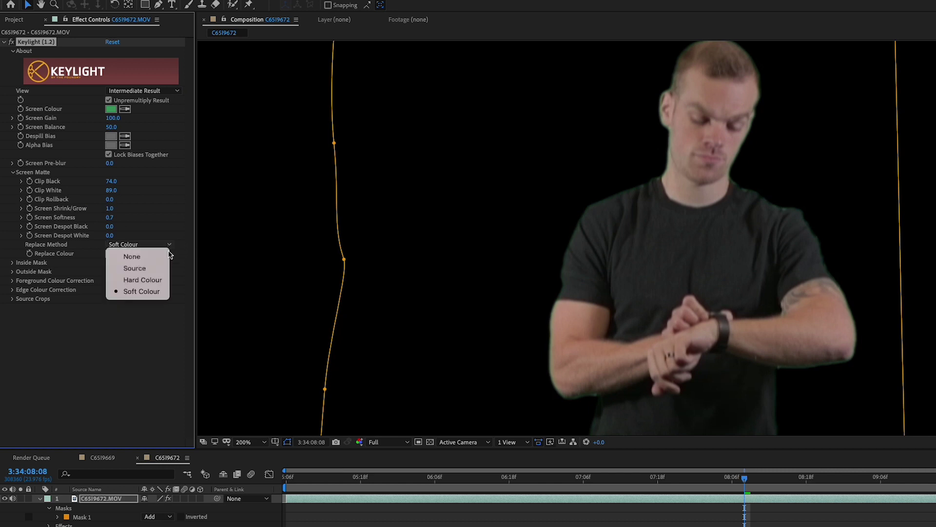
left_click(164, 280)
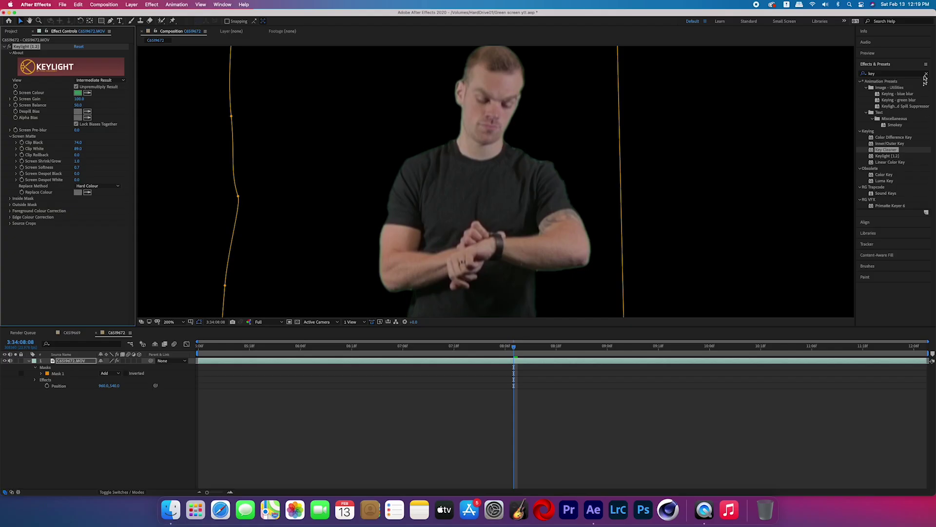
left_click(926, 73)
type("spill")
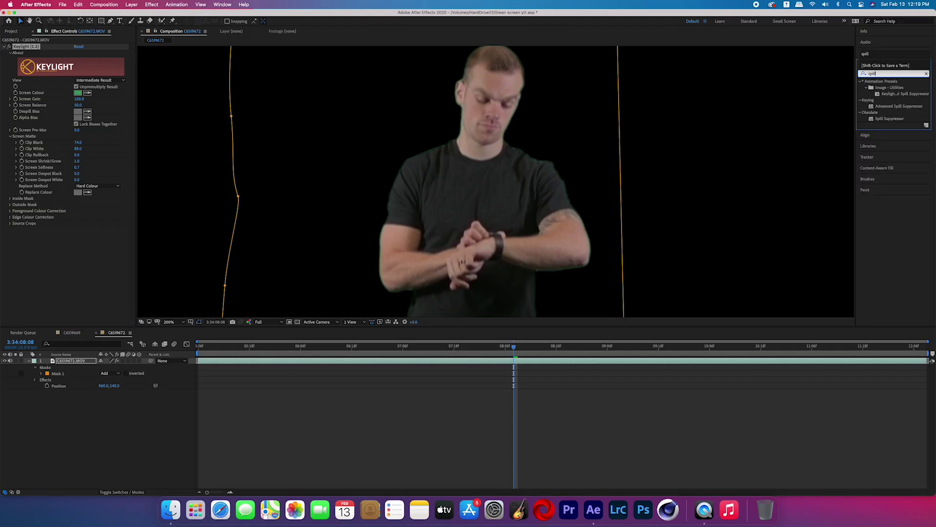
- Apply Advanced Spill Suppressor and Key Cleaner to the subject, with Additional Edge Radius 1.2
left_click_drag(919, 105, 483, 361)
left_click(926, 73)
type("key")
left_click_drag(886, 149, 500, 373)
left_click(80, 260)
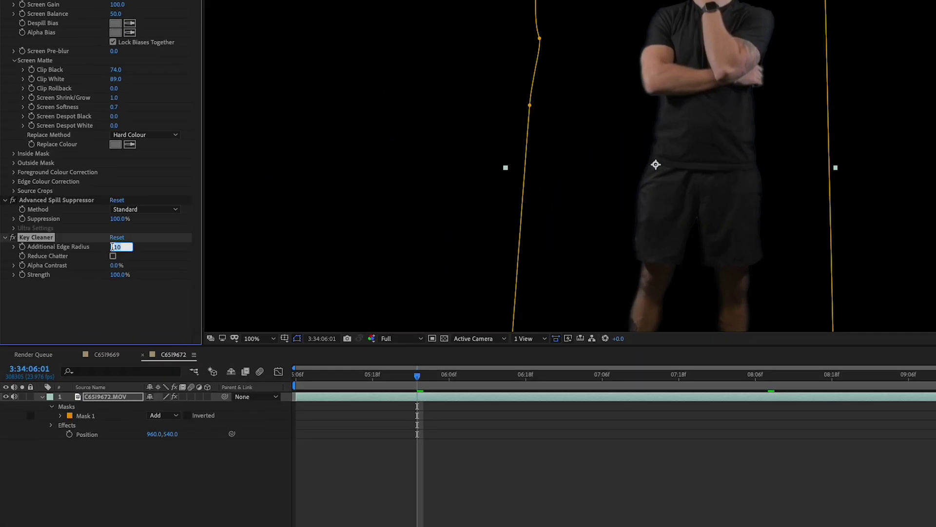
type("1.2")
key("Return")
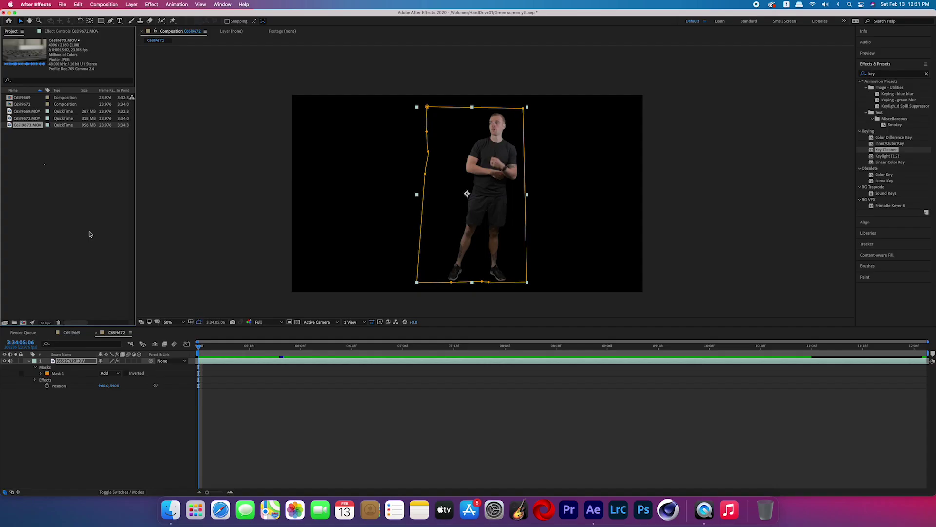
- Place C6519673.MOV beneath the subject as the background and duplicate the subject layer
left_click_drag(26, 125, 50, 426)
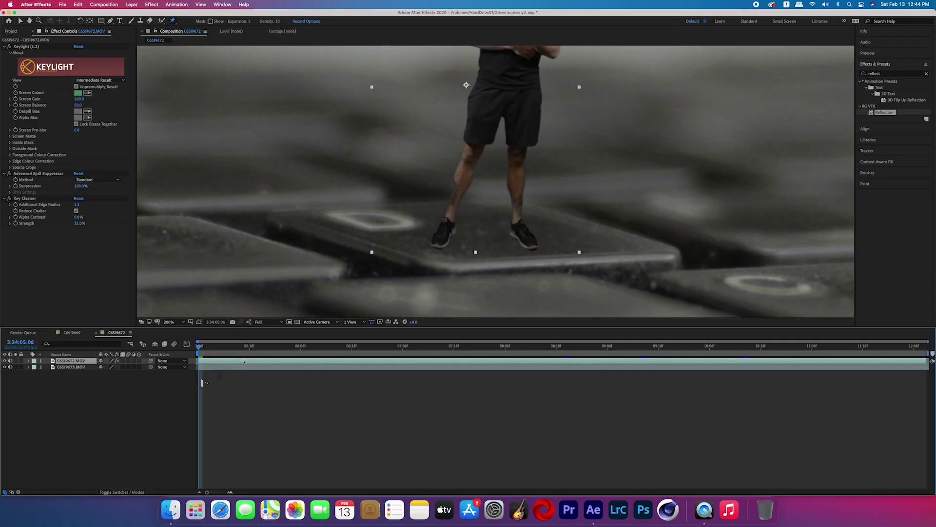
key("super+d")
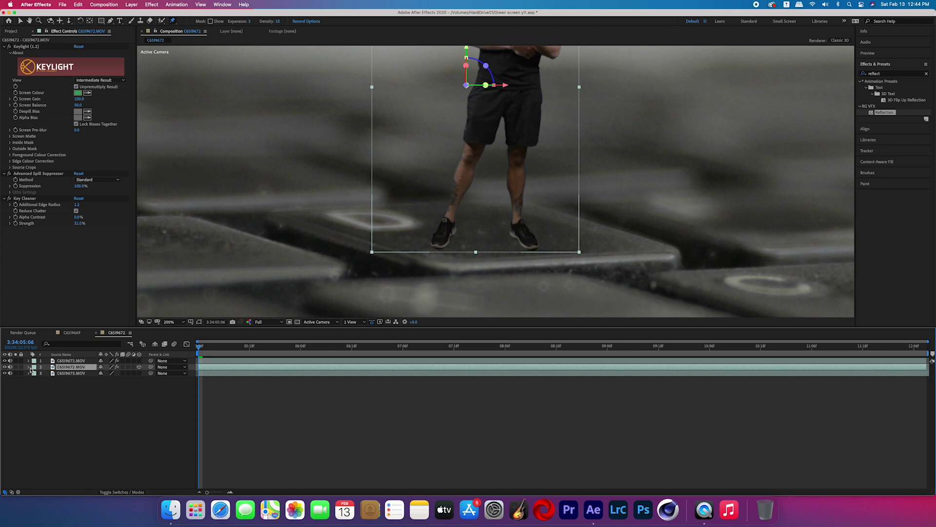
- Set the duplicate layer's X Rotation to 180° to flip it upside down
left_click(62, 281)
left_click(35, 386)
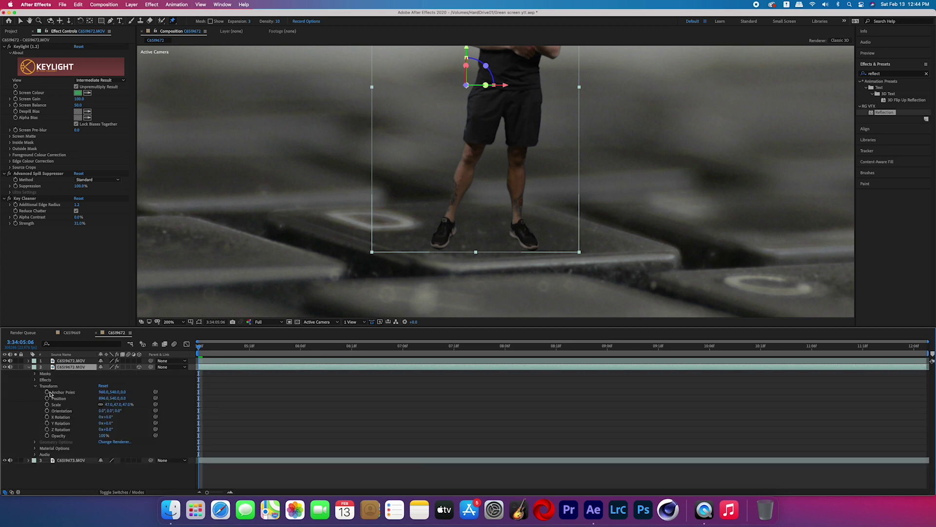
left_click_drag(108, 418, 117, 418)
left_click(108, 417)
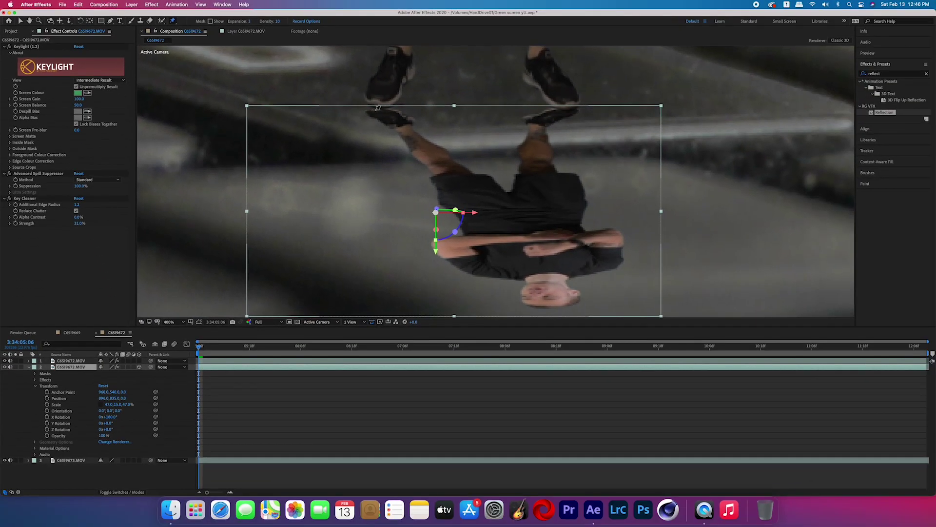
- Add three Puppet pins to the reflection and drag them so its feet meet the real ones
left_click(378, 109)
left_click(367, 110)
left_click(393, 108)
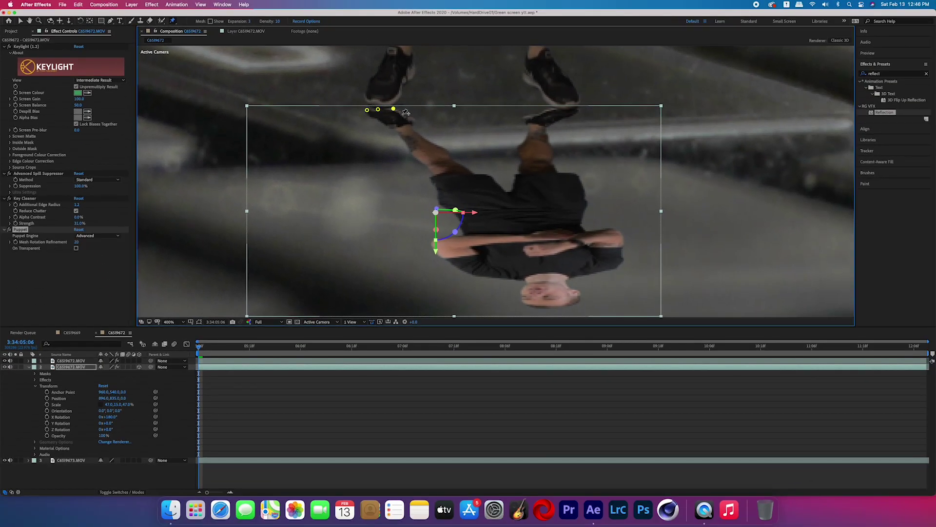
left_click_drag(371, 111, 416, 75)
left_click_drag(549, 109, 527, 88)
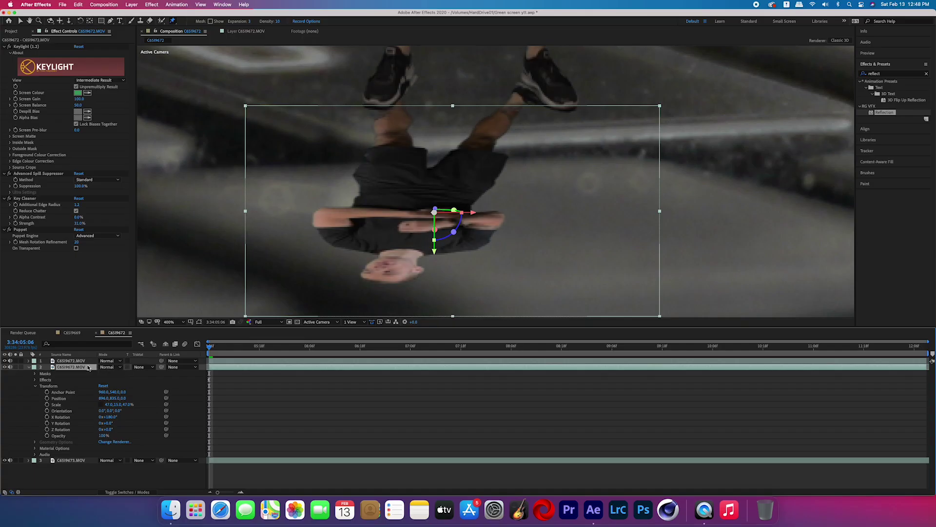
- Pre-compose the flipped reflection layer into C6519672.MOV Comp 2
right_click(93, 367)
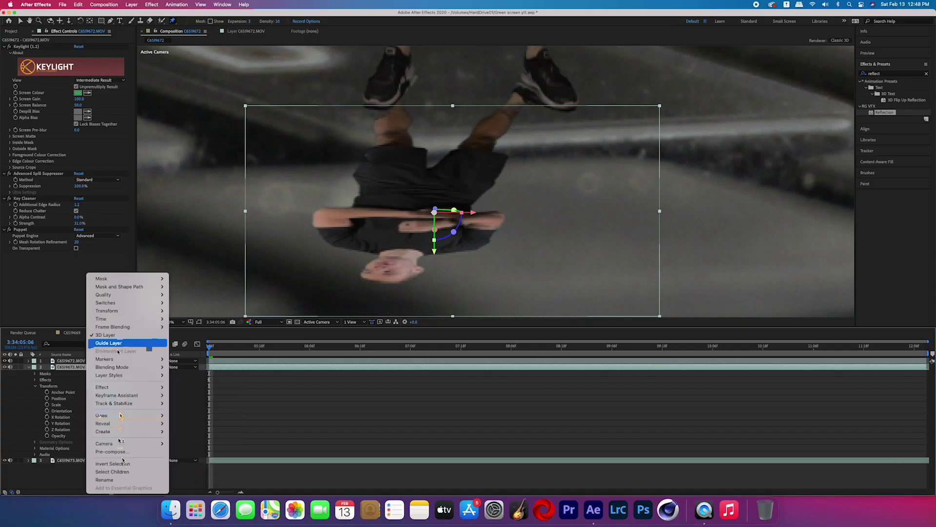
left_click(125, 448)
left_click(507, 302)
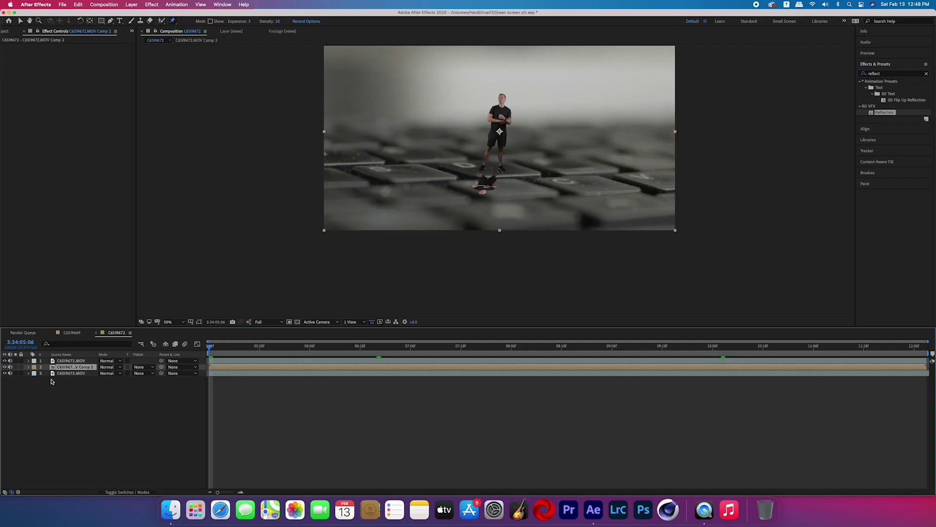
- Blend the reflection in Overlay mode and trim it with a subtracted Pen mask under the feet
left_click(119, 369)
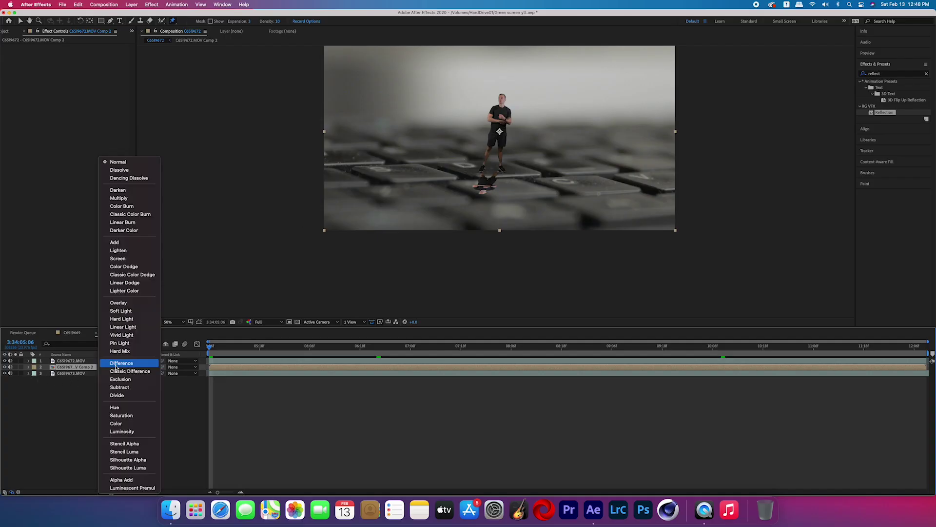
left_click(119, 303)
key("g")
scroll(497, 180, "up", 2)
left_click(448, 164)
left_click(510, 174)
key("f")
left_click(108, 373)
left_click(117, 390)
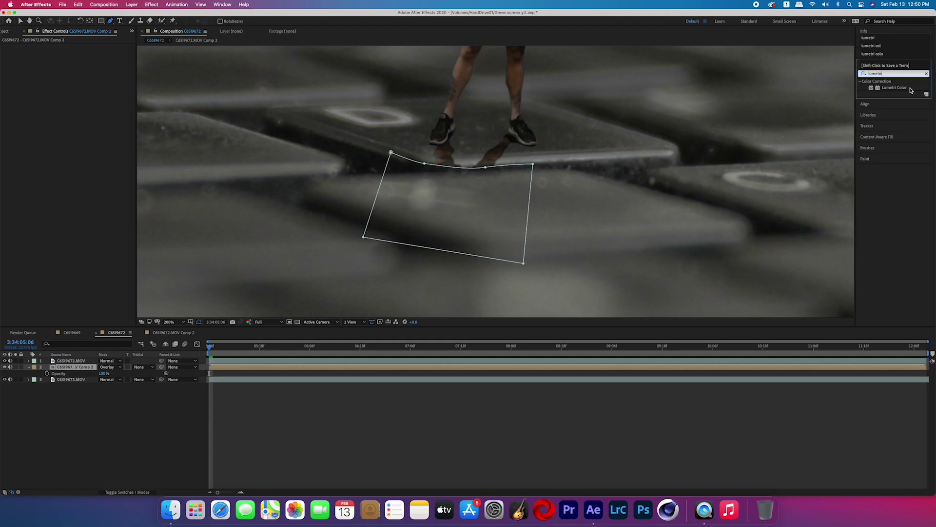
- Apply Lumetri Color to the reflection and set Exposure to -1.0
left_click_drag(894, 88, 242, 372)
left_click(81, 102)
type("-1")
key("Return")
- Search 'gaus' and apply Gaussian Blur to the reflection
type("gaus")
left_click(405, 397)
left_click_drag(406, 364, 405, 366)
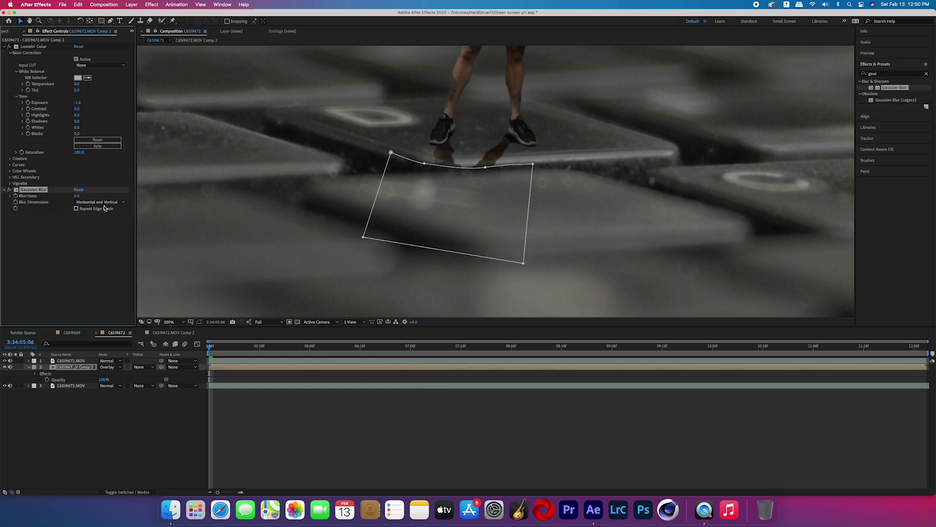